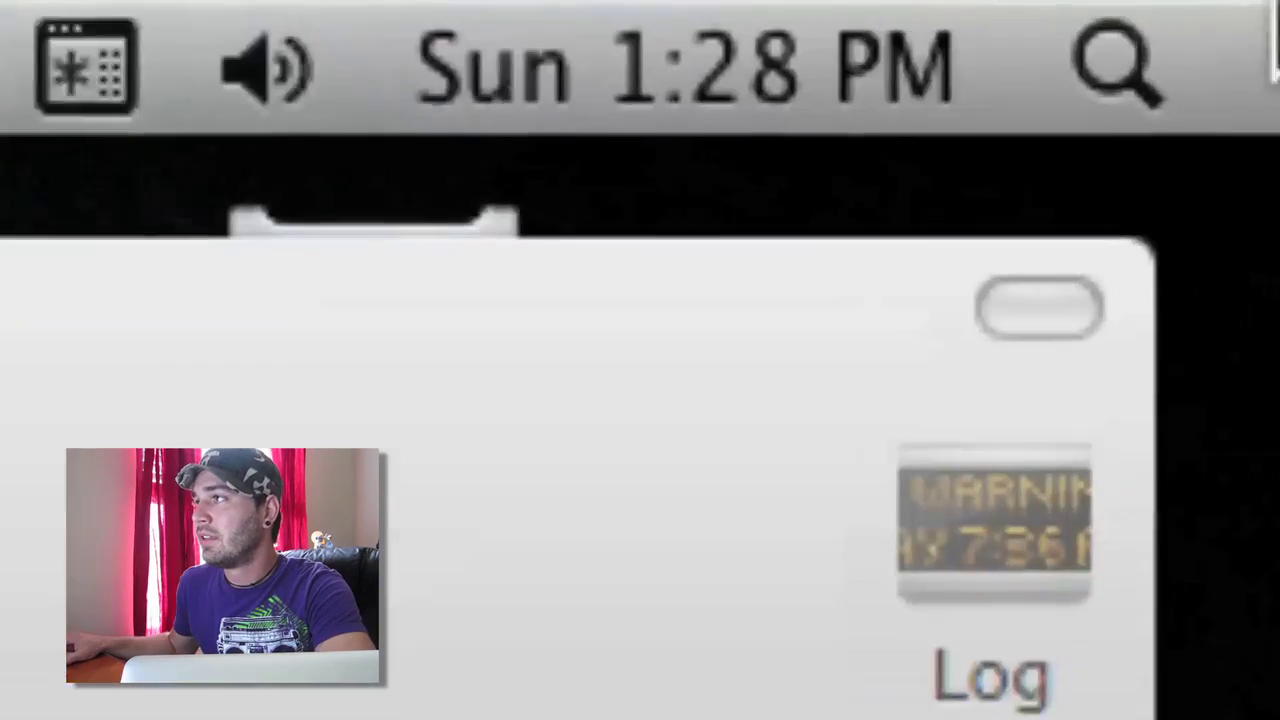
- Search the computer for "disk" and open Disk Utility
left_click(1264, 7)
type("disk")
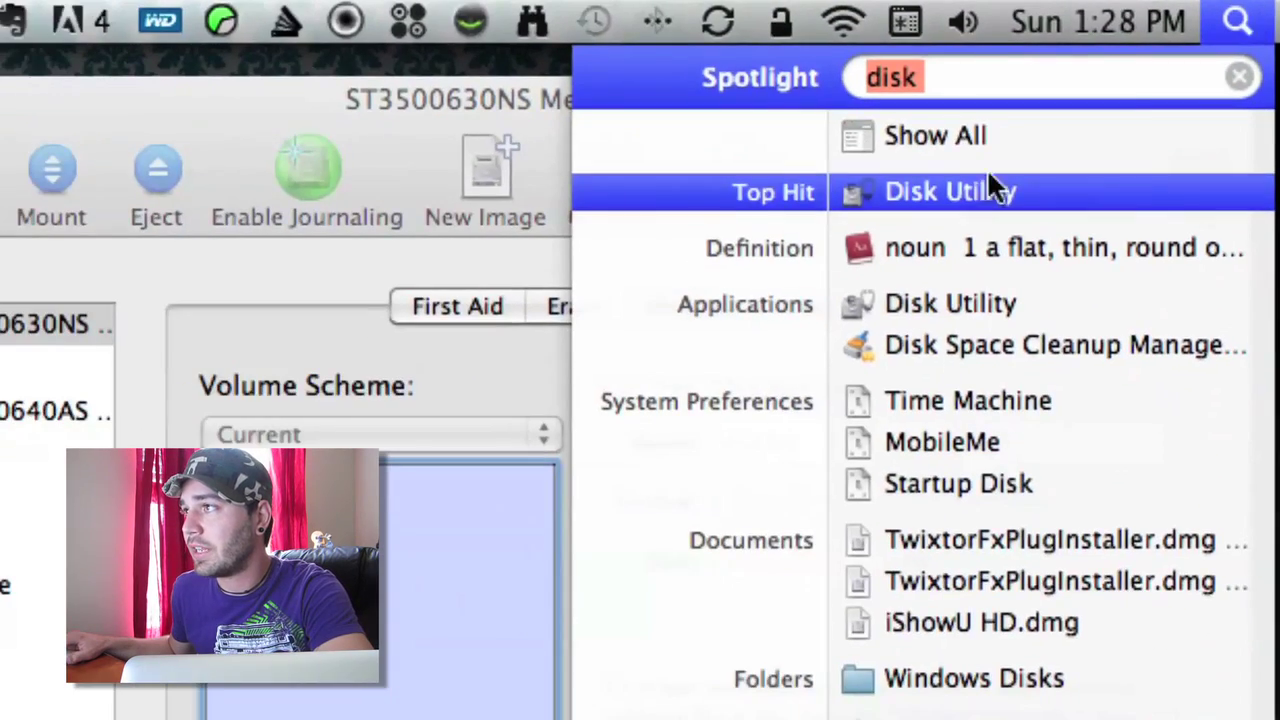
left_click(972, 183)
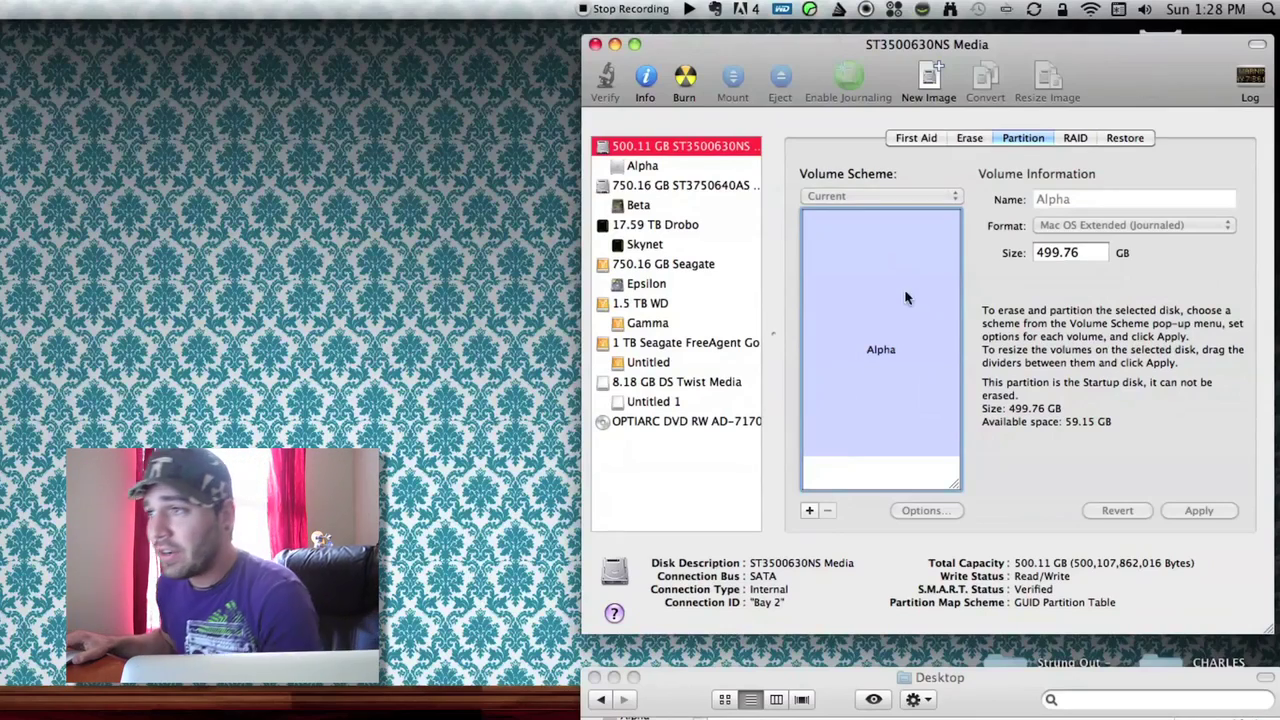
- Repartition the 8.18 GB DS Twist Media drive as 1 partition named "osx lion", erasing its existing data
left_click(700, 386)
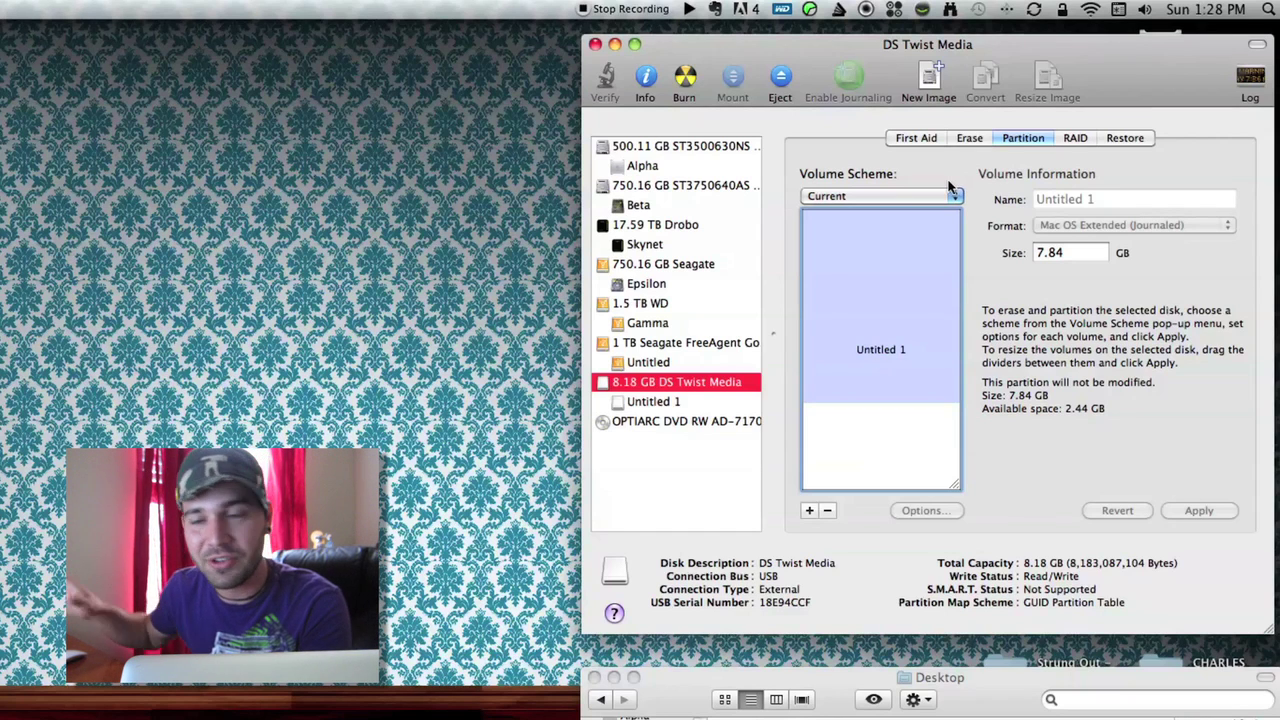
left_click(682, 402)
left_click(676, 382)
left_click(870, 196)
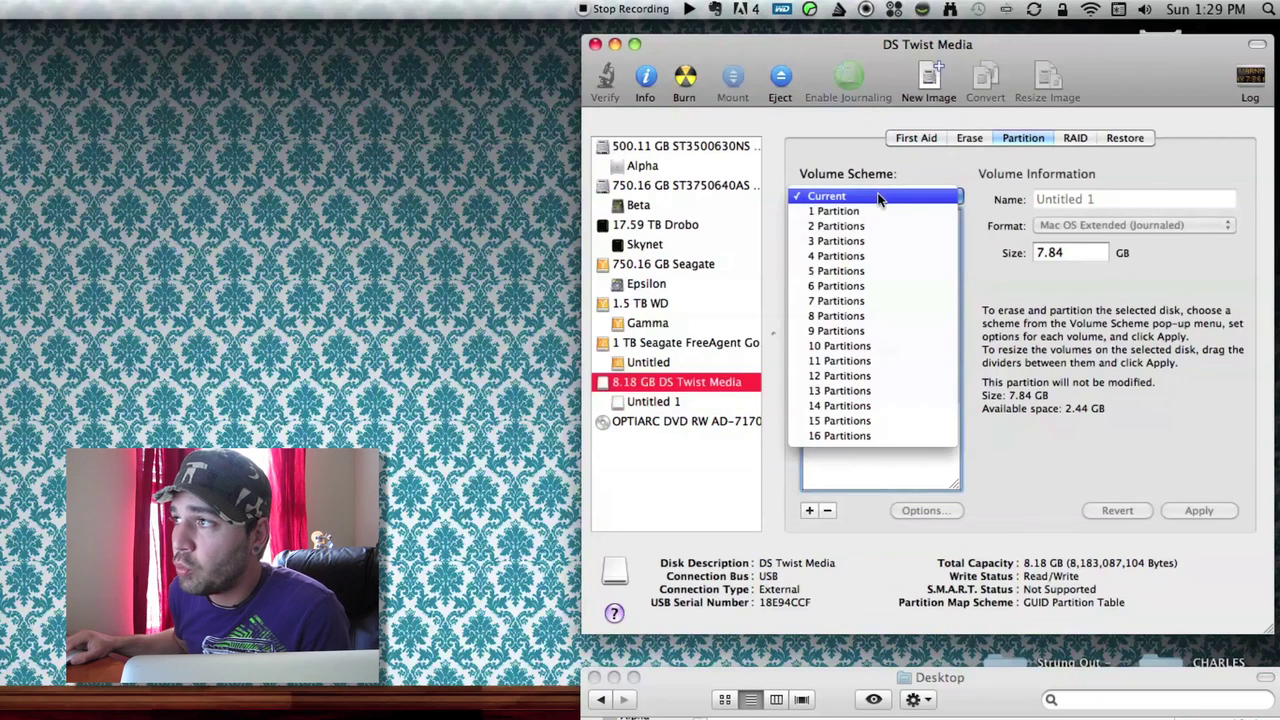
left_click(870, 206)
triple_click(1078, 200)
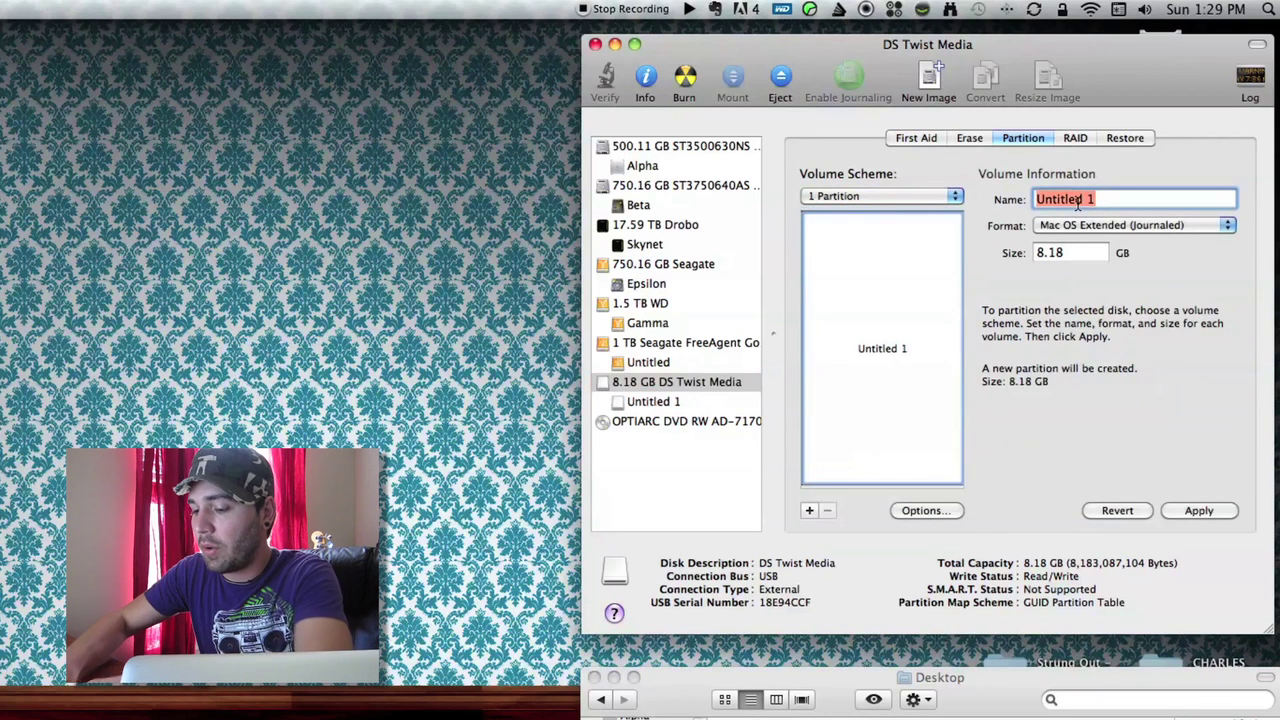
type("osx lion")
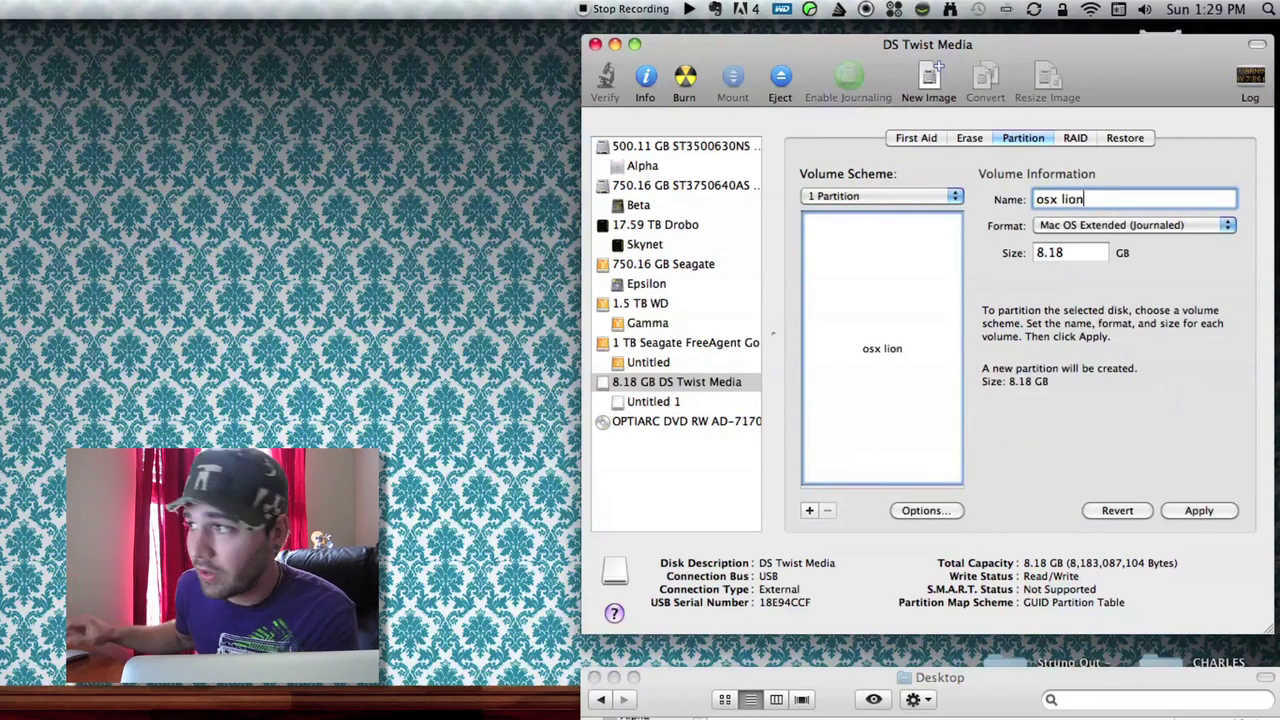
left_click(1199, 511)
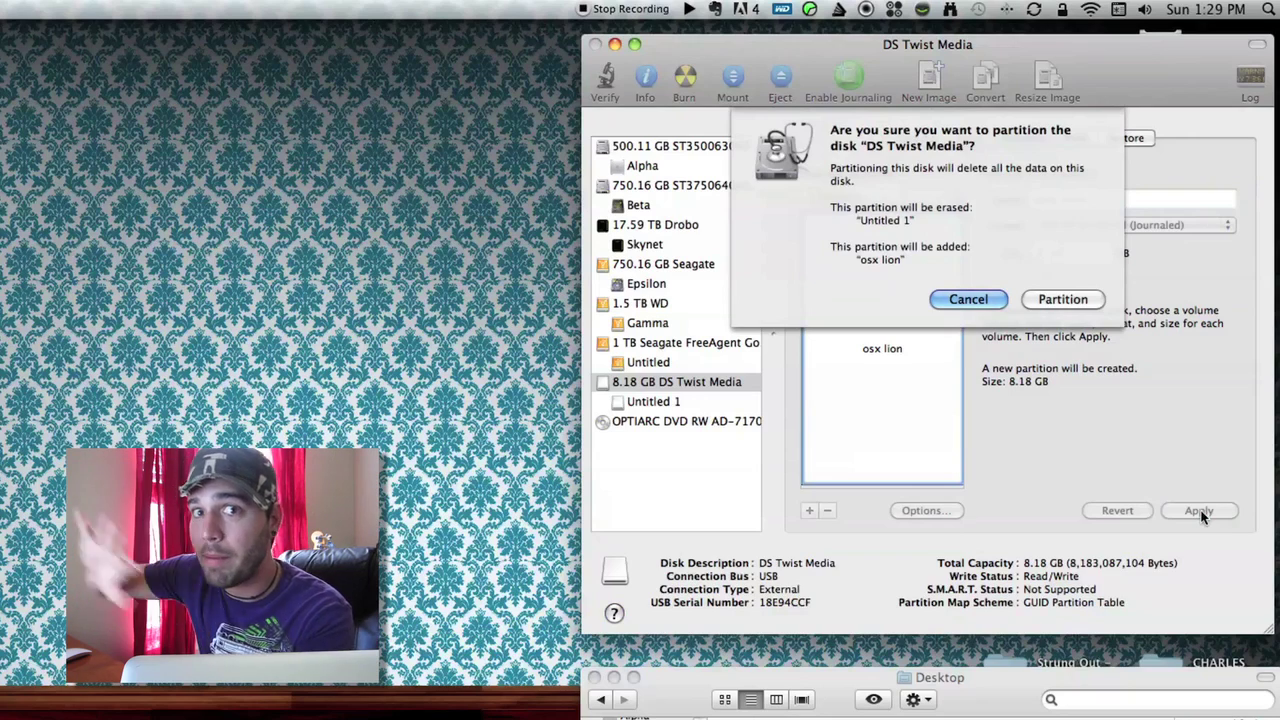
left_click(1097, 302)
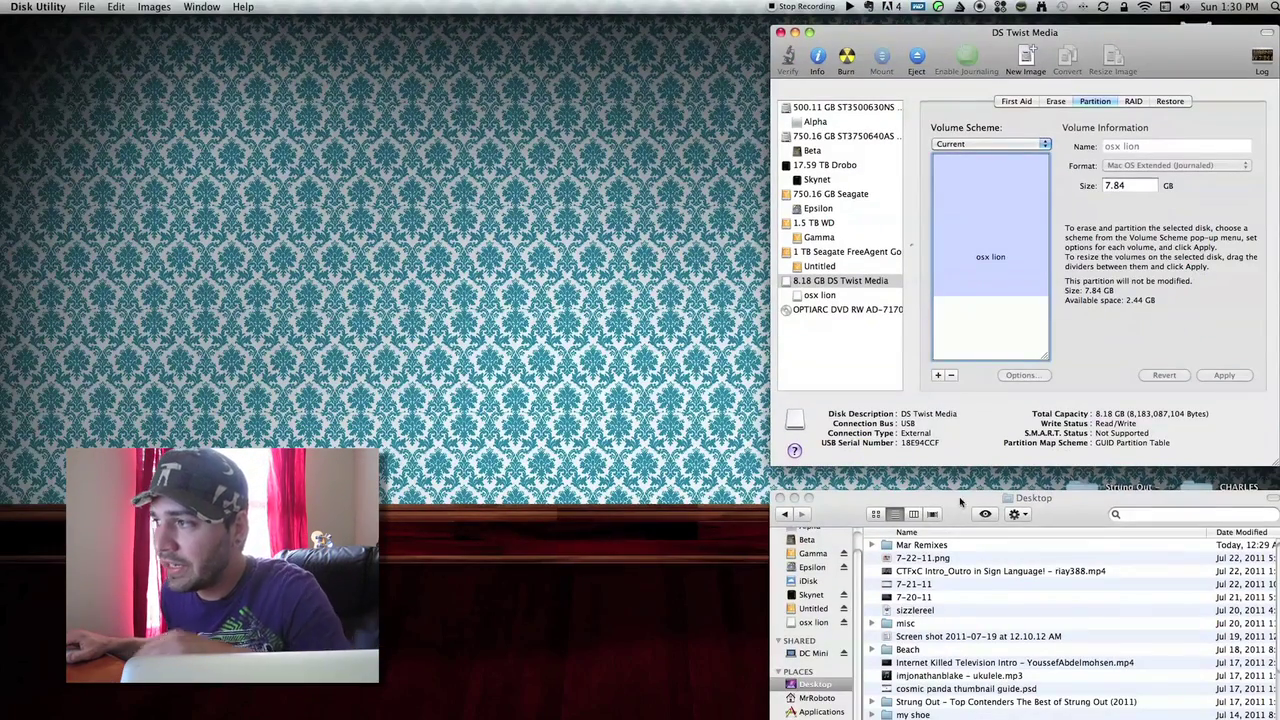
- Switch to Finder, show the package contents of Install Mac OS X Lion in Applications, and open its Contents/SharedSupport folder
left_click(950, 505)
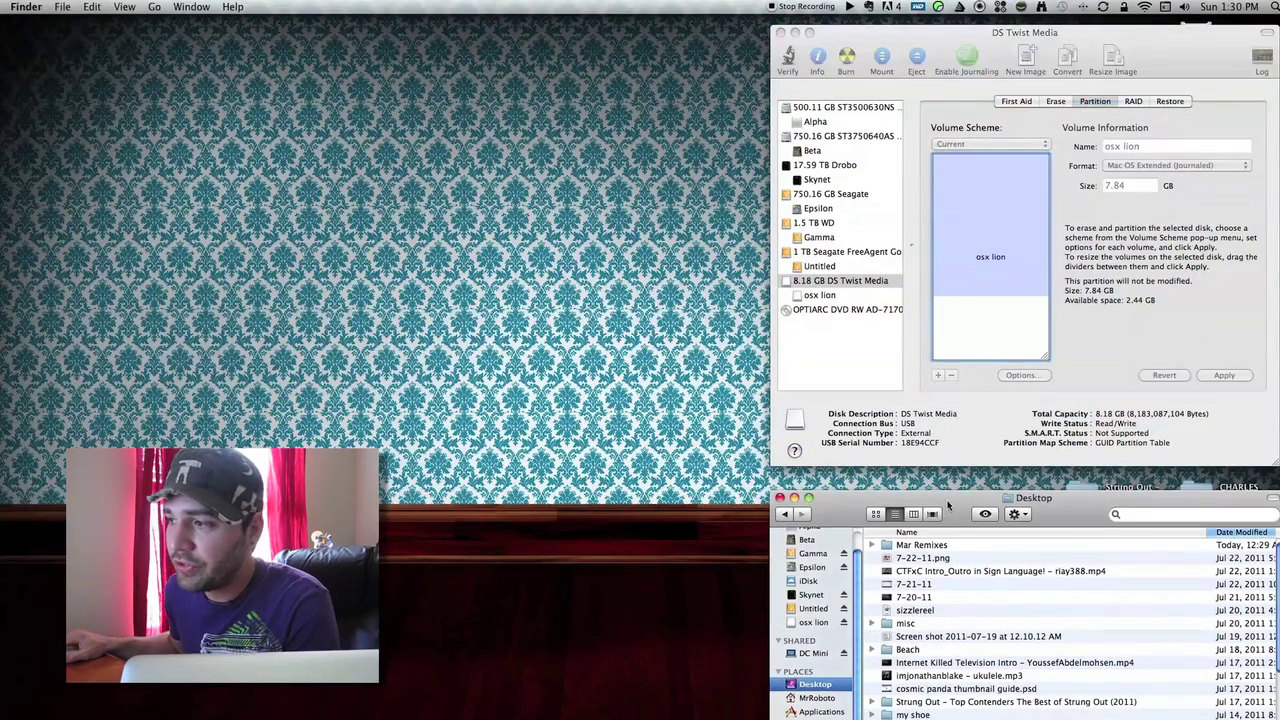
left_click(830, 712)
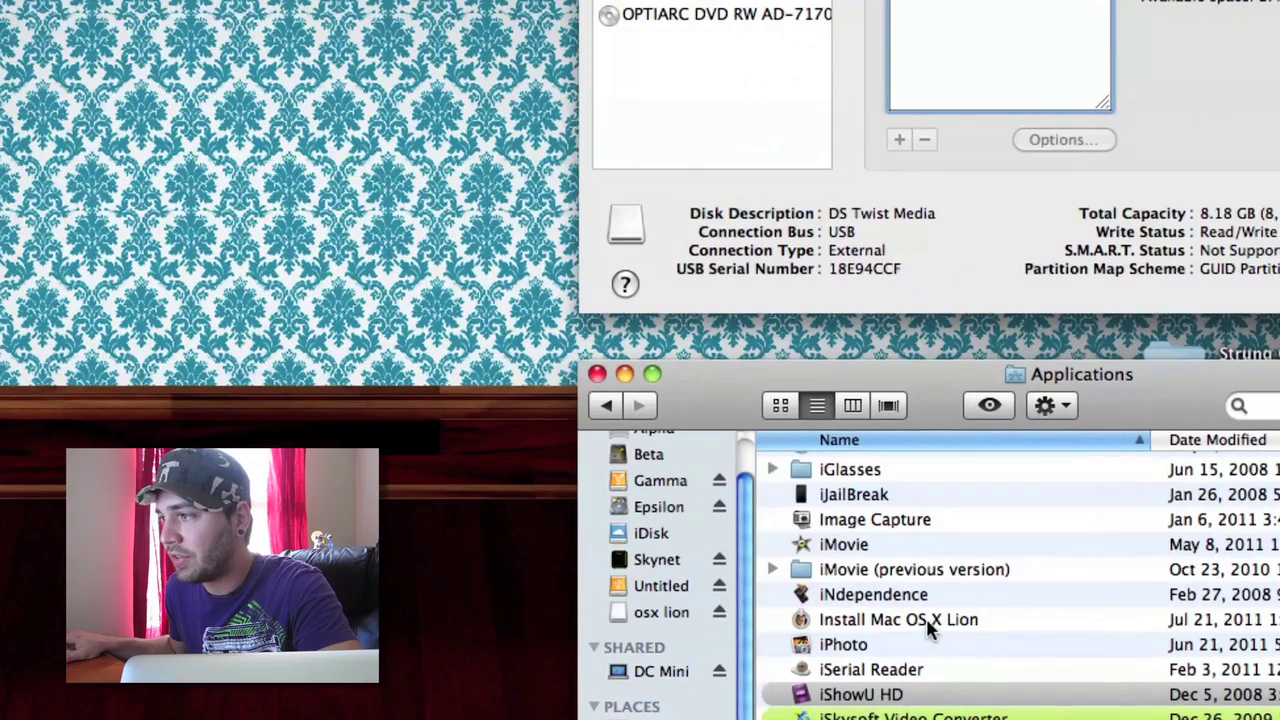
right_click(928, 625)
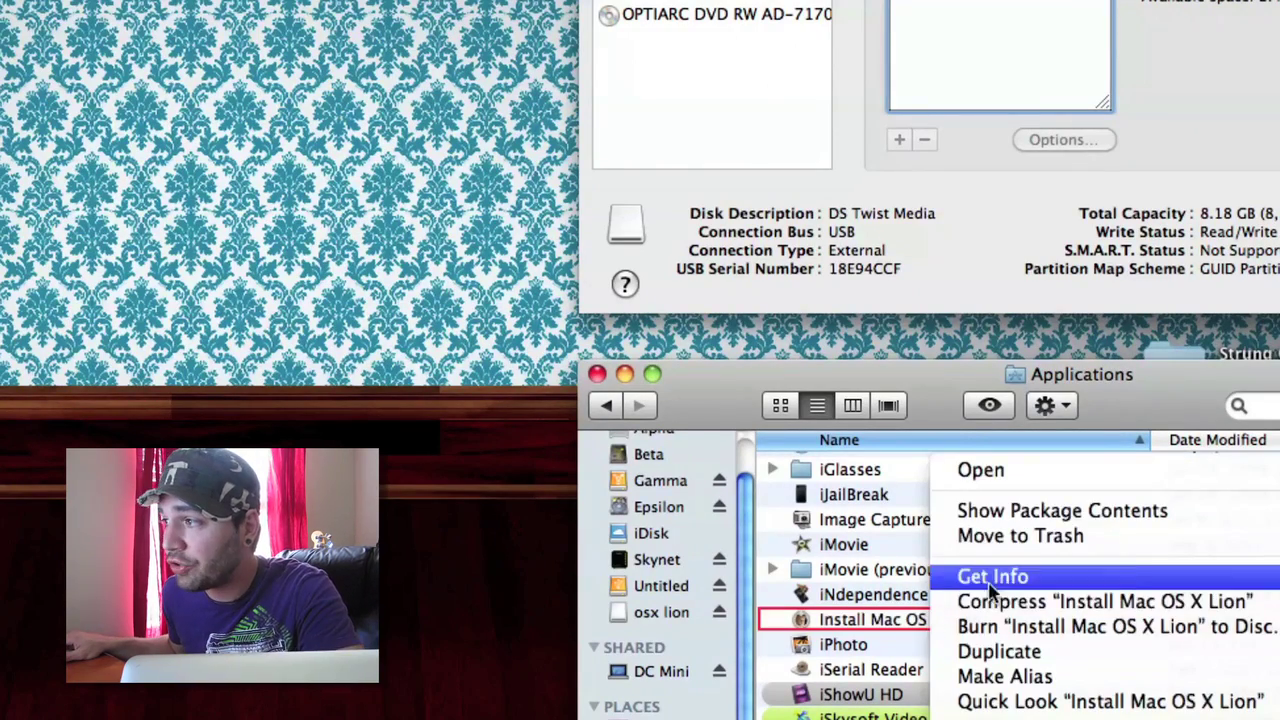
left_click(1015, 512)
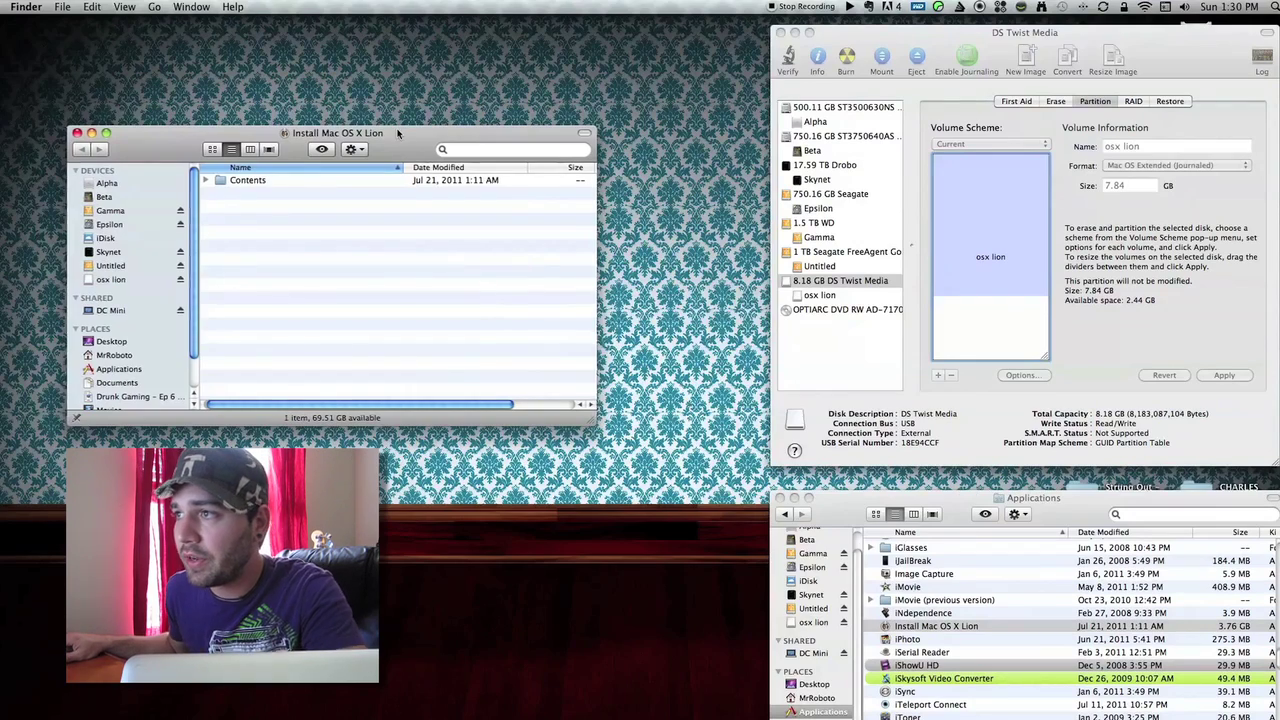
left_click_drag(475, 120, 844, 292)
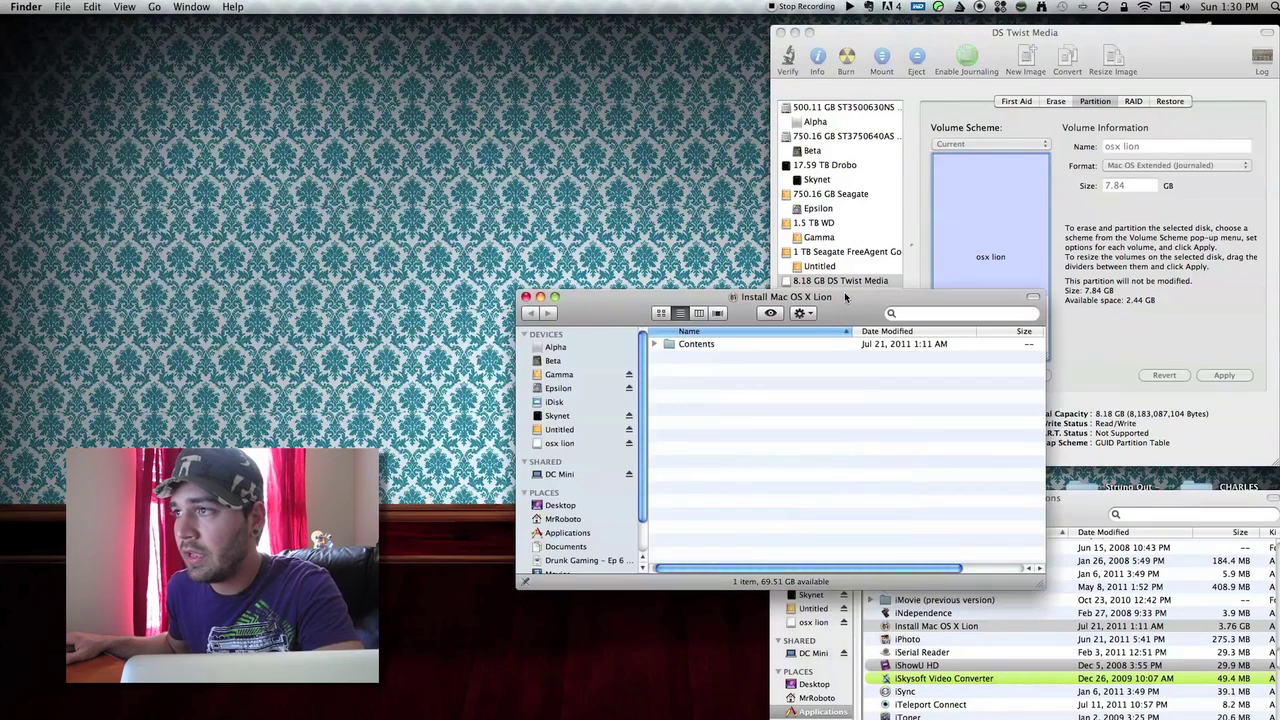
double_click(695, 344)
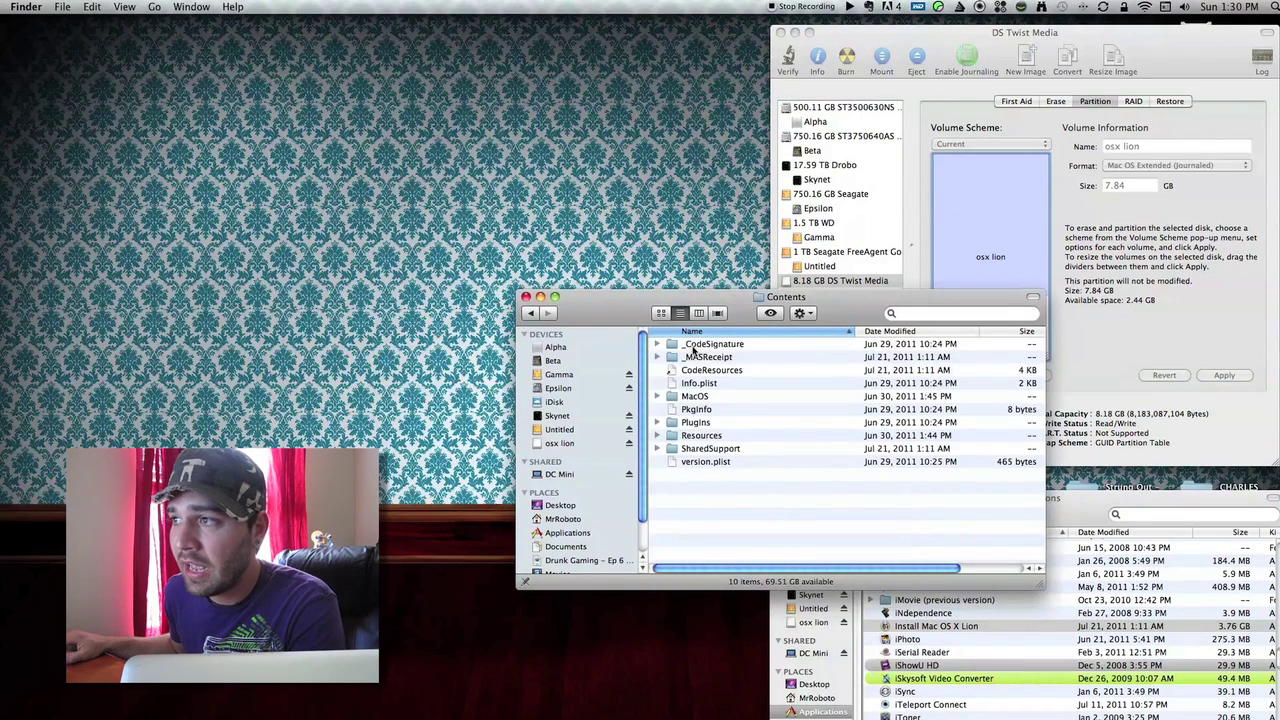
double_click(707, 450)
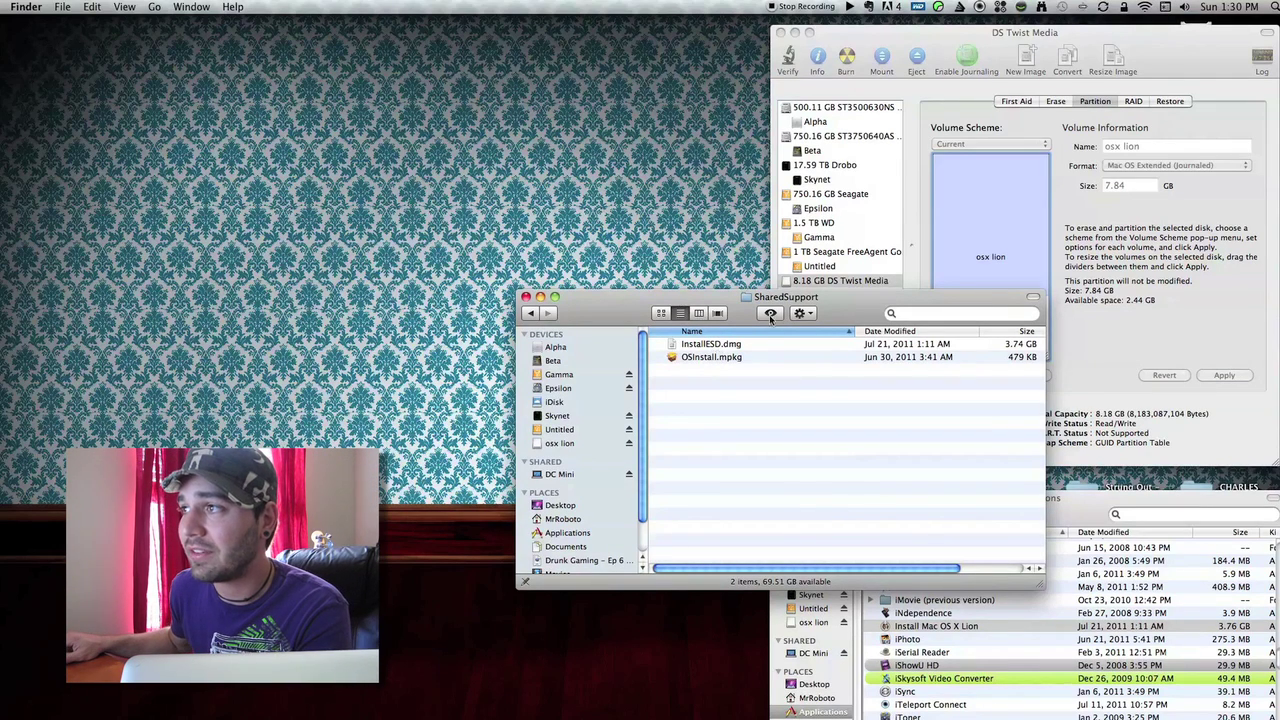
- Add InstallESD.dmg from the SharedSupport folder to Disk Utility's list of disks and images
left_click_drag(852, 311, 569, 302)
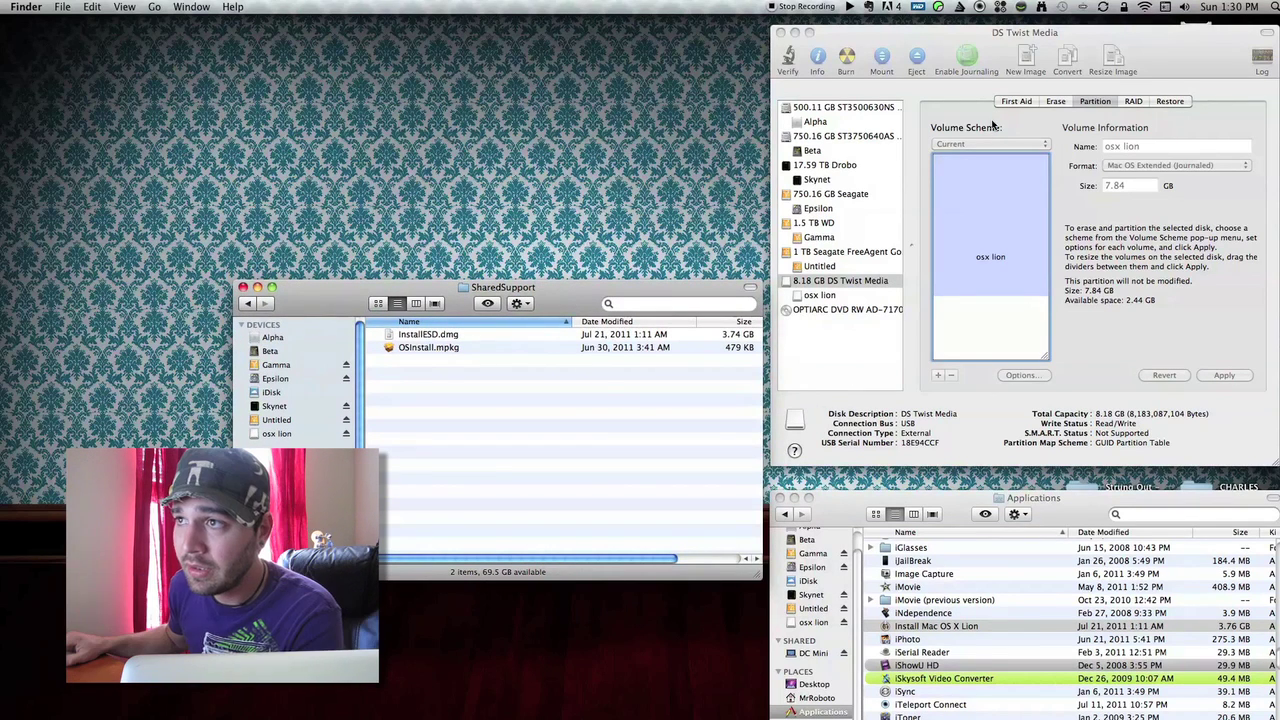
left_click_drag(414, 338, 829, 341)
left_click(878, 365)
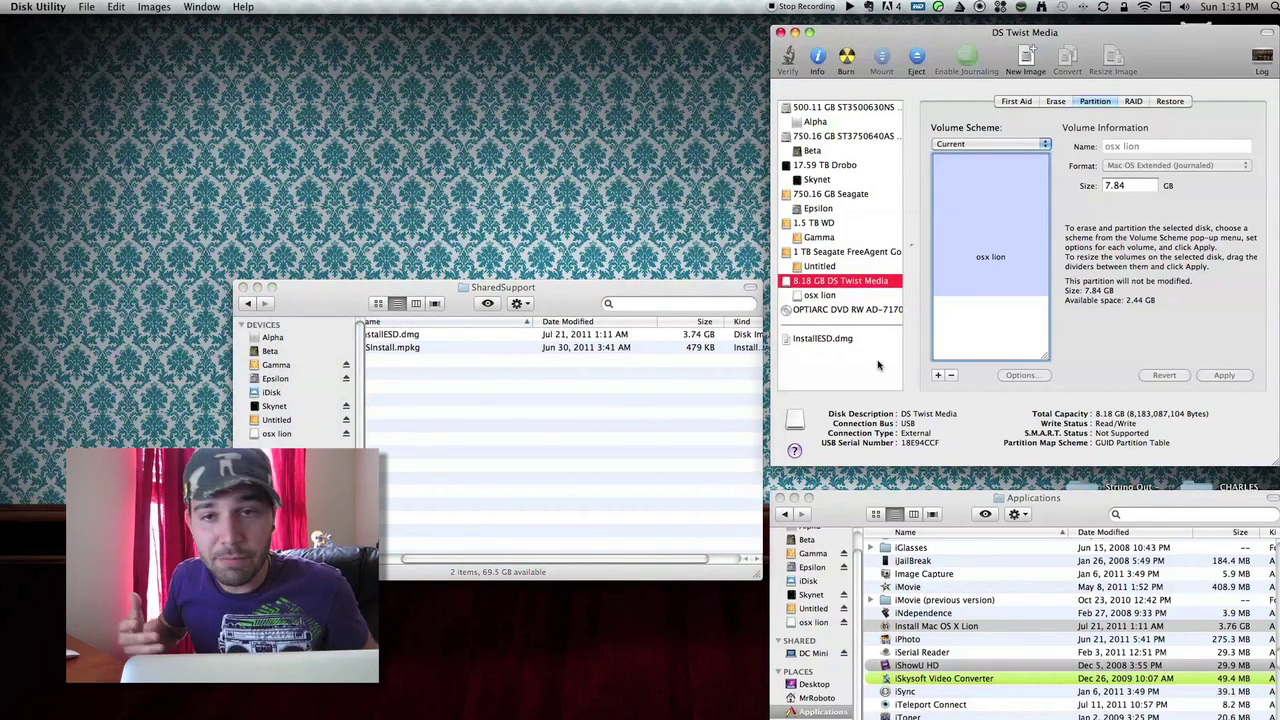
- Set up a restore with InstallESD.dmg as the source and the osx lion volume as the destination
left_click(825, 296)
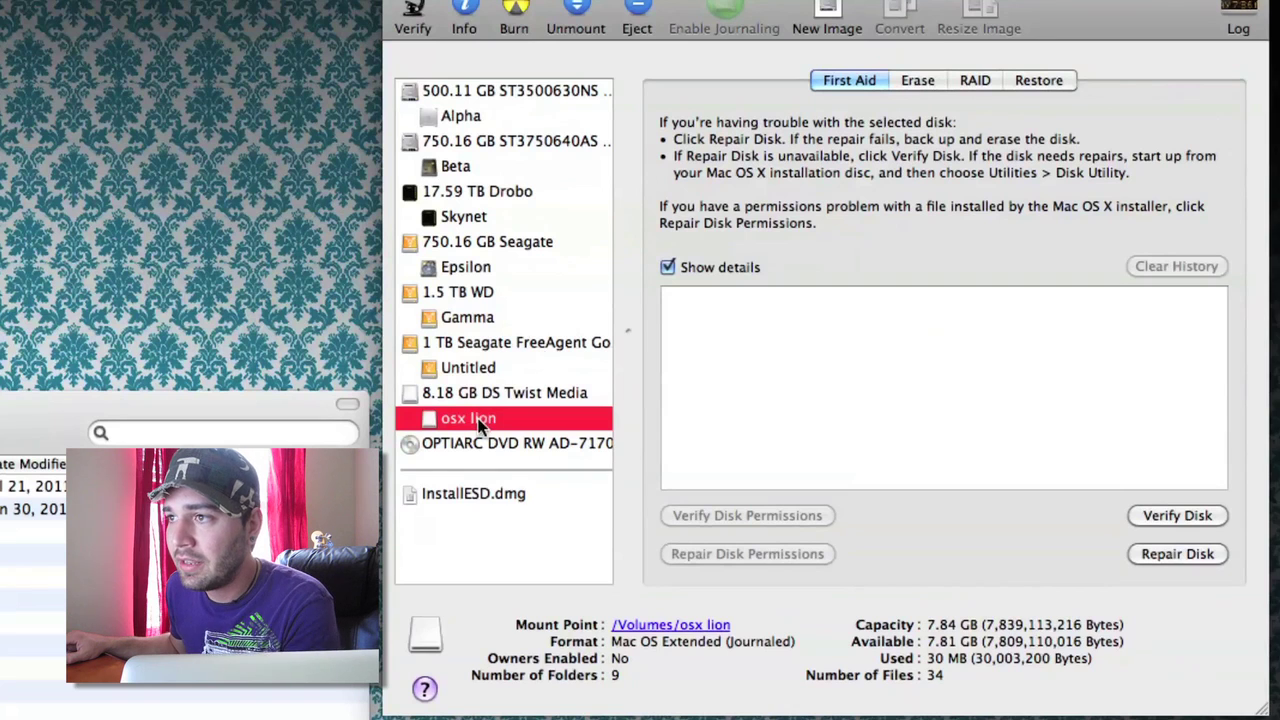
left_click(1030, 80)
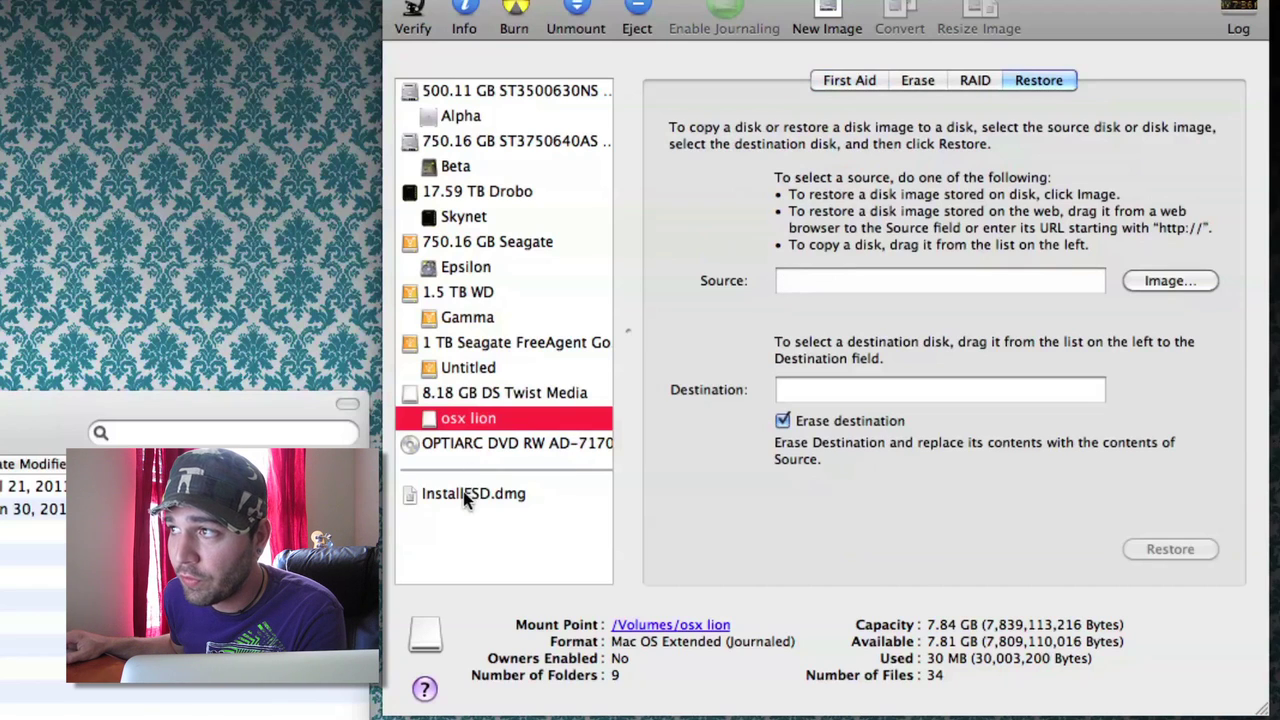
mouse_move(463, 491)
left_mouse_down()
mouse_move(757, 392)
mouse_move(843, 298)
left_mouse_up()
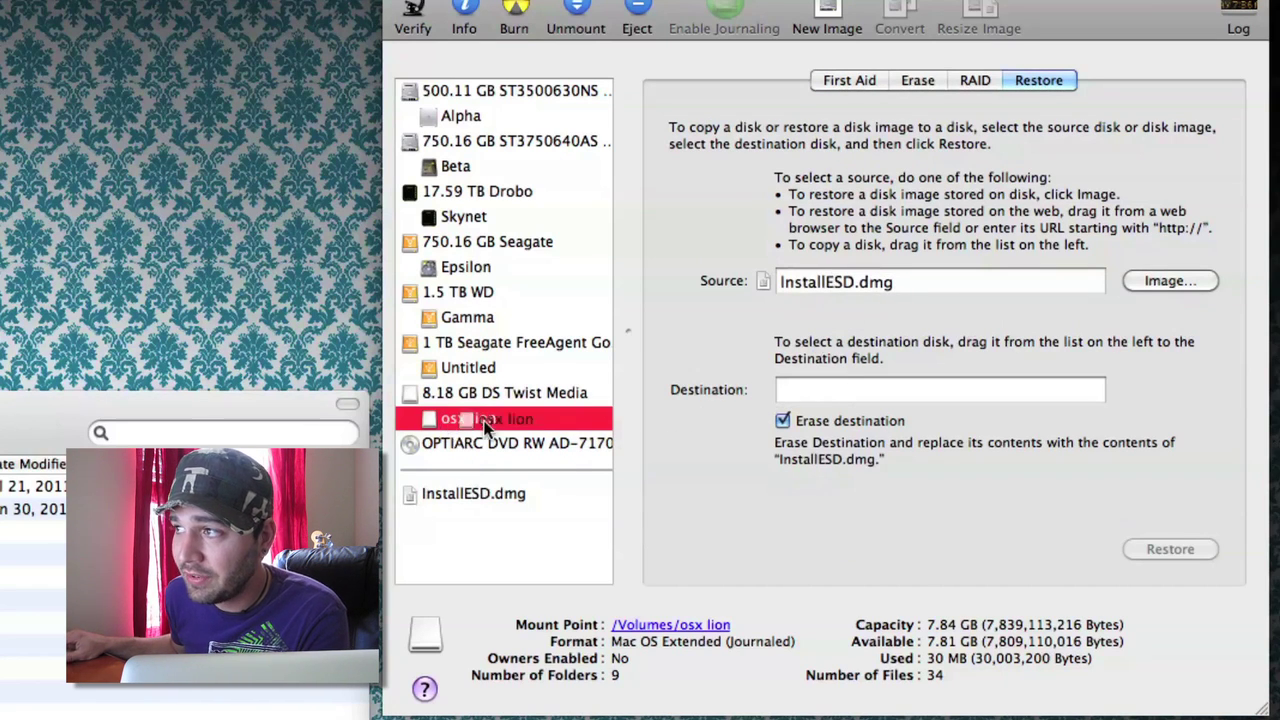
left_click_drag(480, 420, 832, 389)
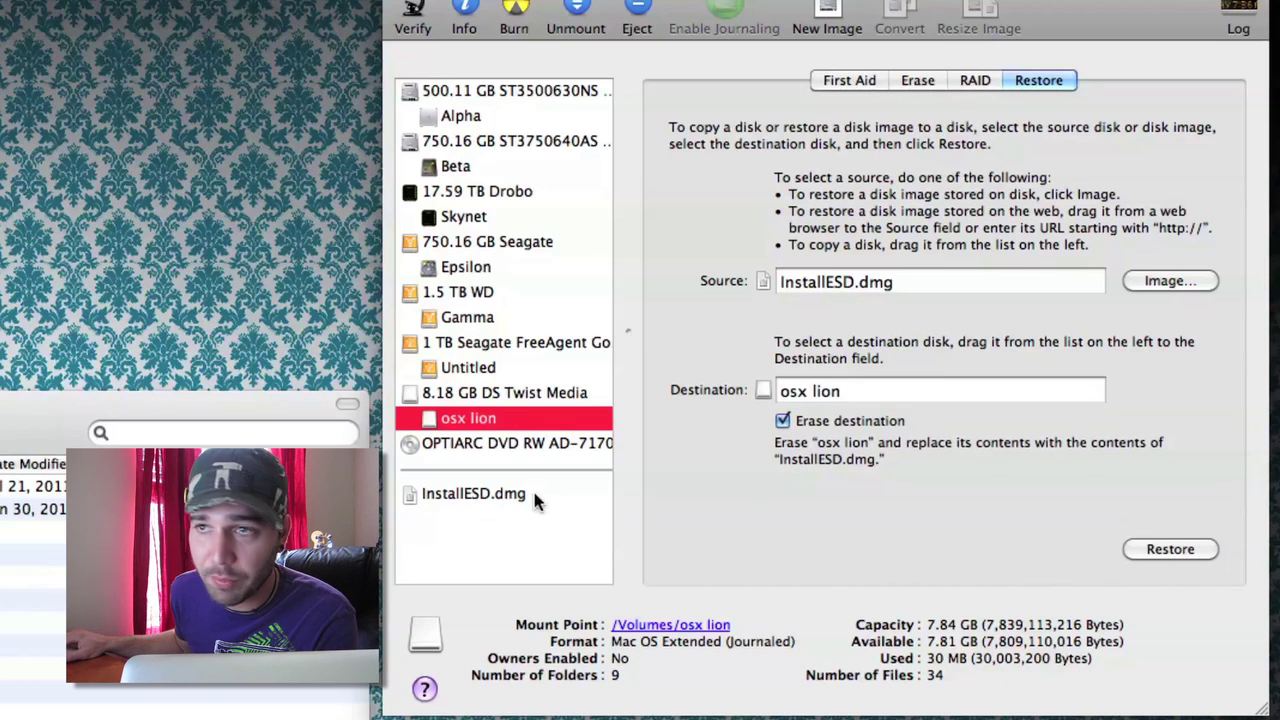
- Start the restore, agree to erase the destination, and authorize it with the account password
left_click(1160, 549)
left_click(1003, 210)
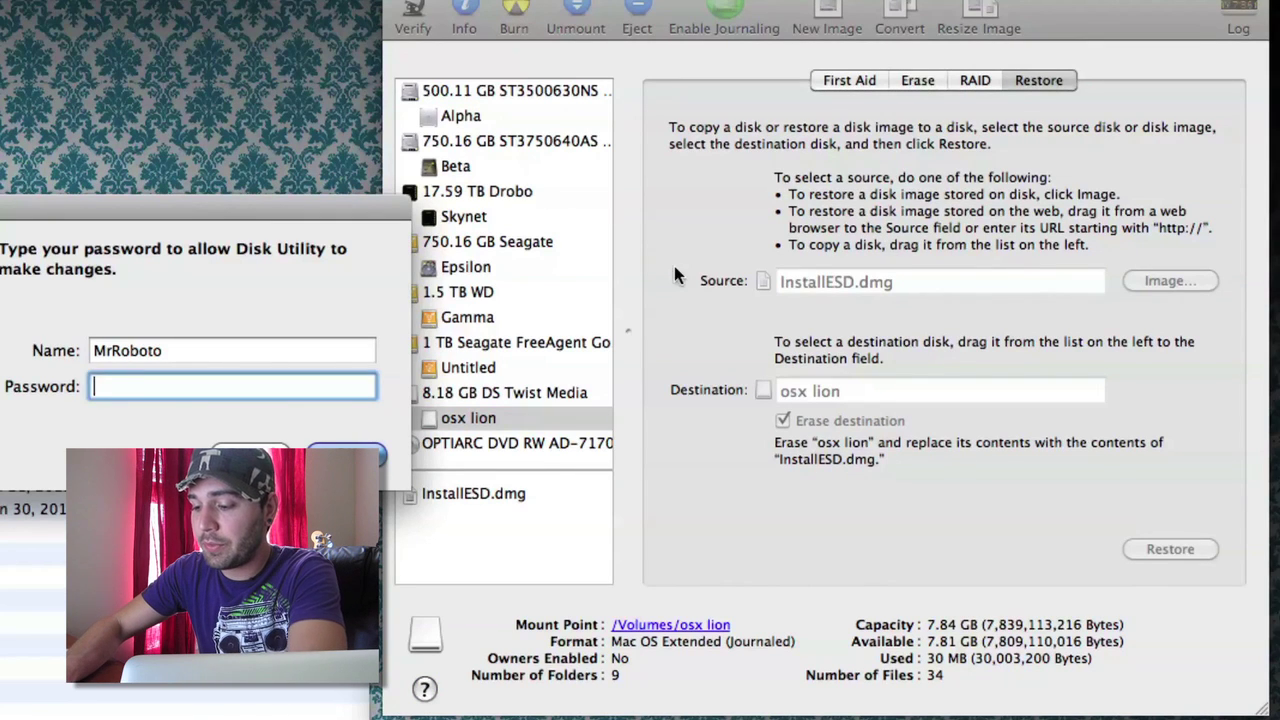
type("•••••••••")
key("Return")
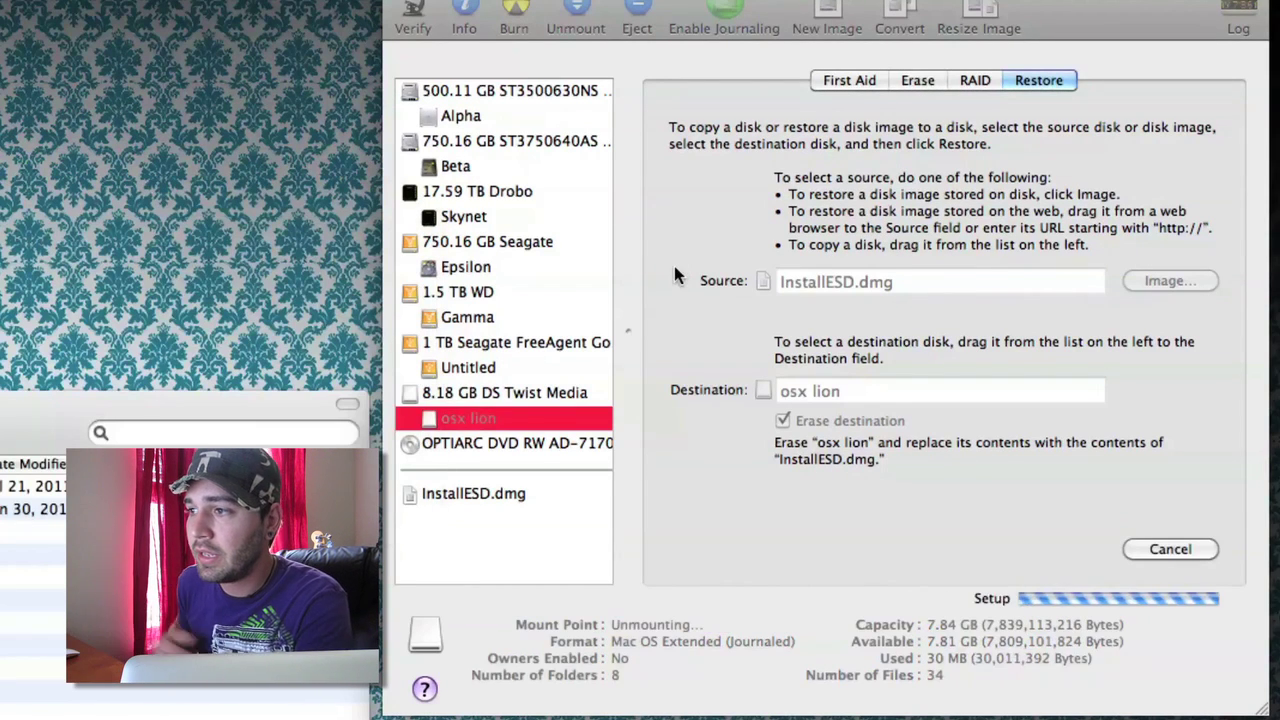